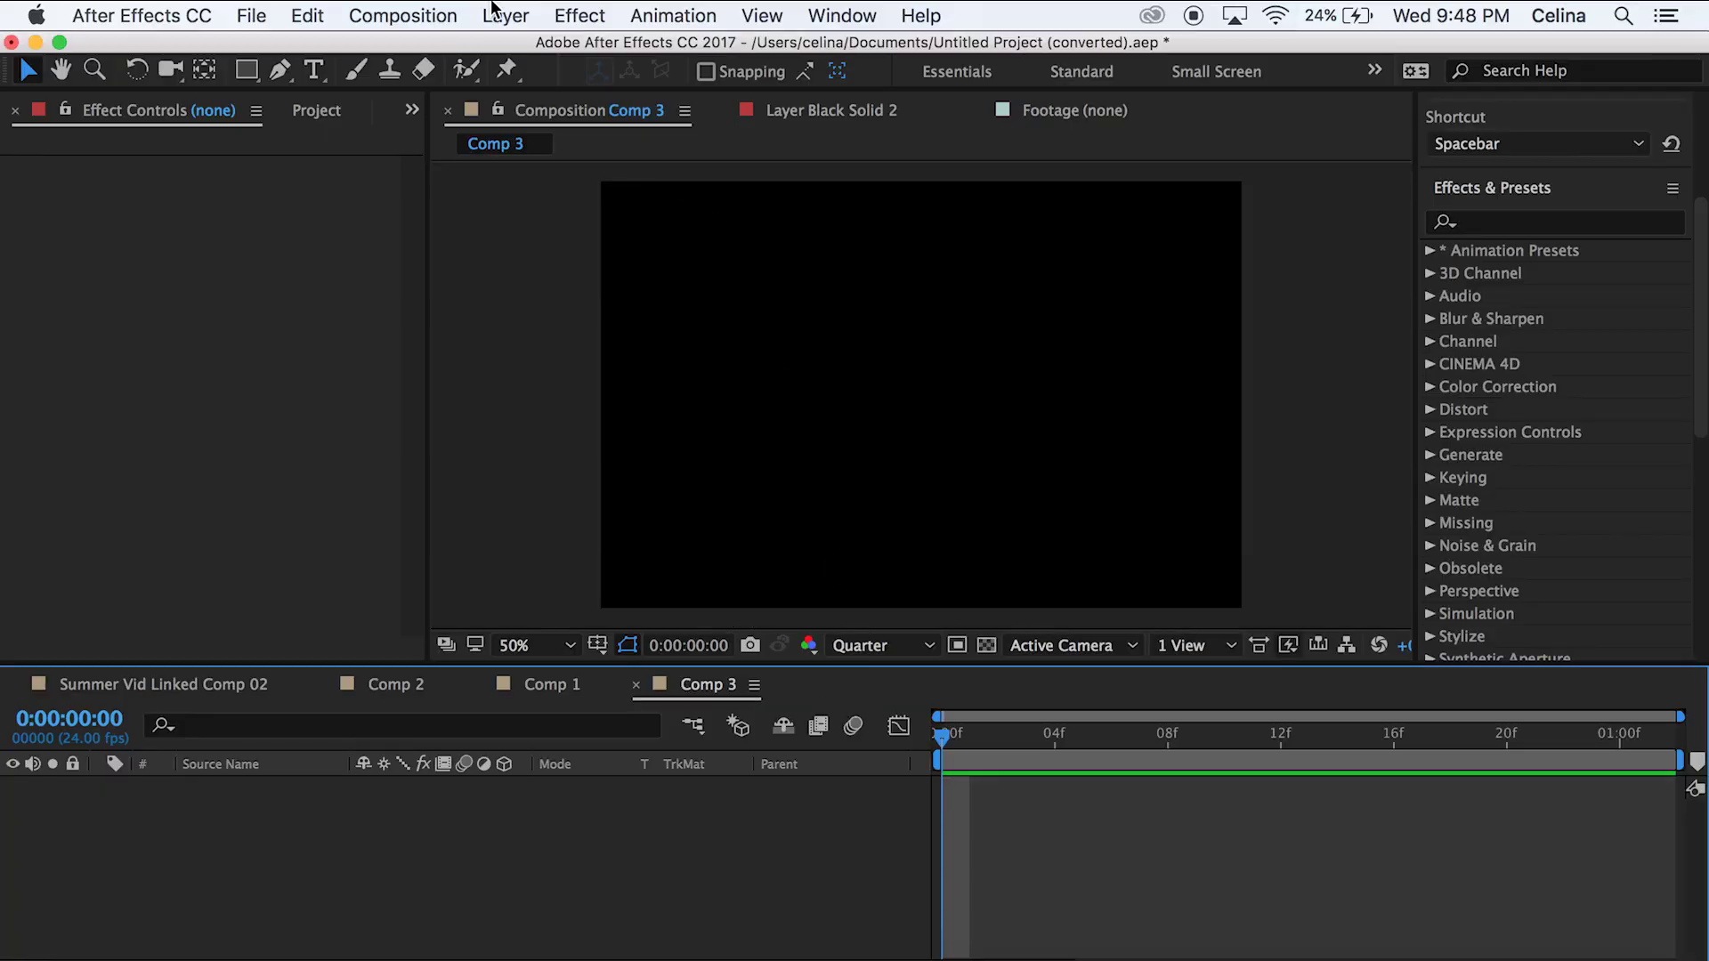
- Add a new empty text layer to Comp 3 using Layer > New > Text
{"action": "left_click", "coordinate": [505, 15]}
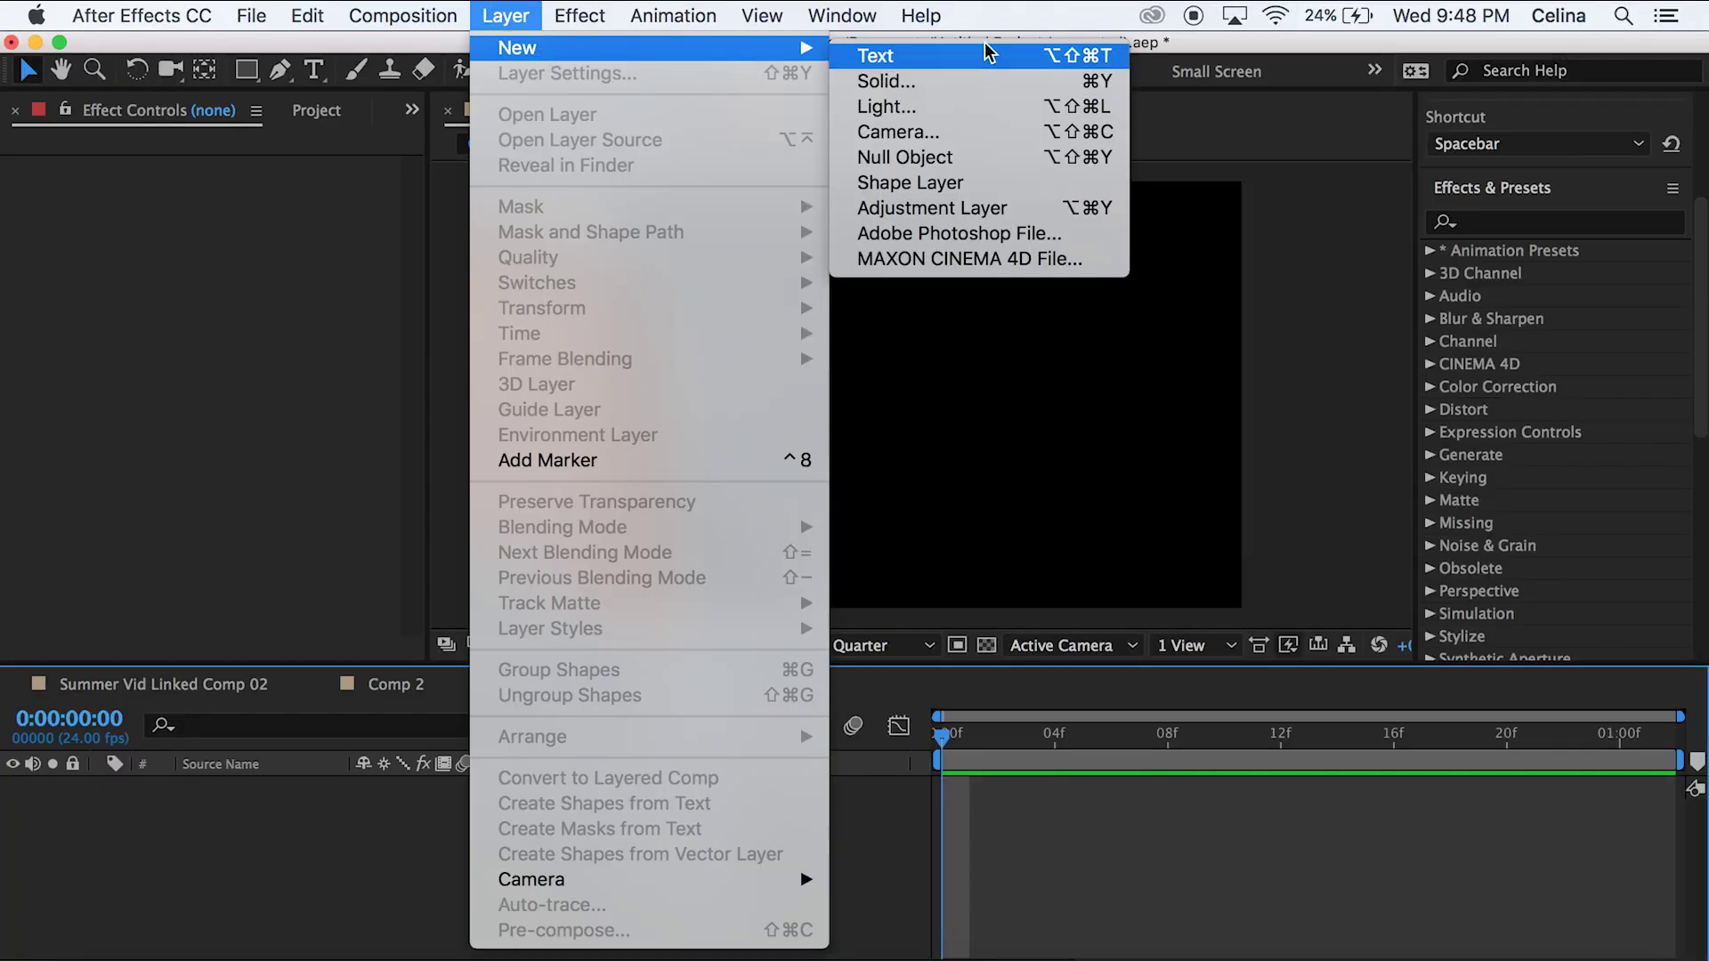
{"action": "left_click", "coordinate": [988, 53]}
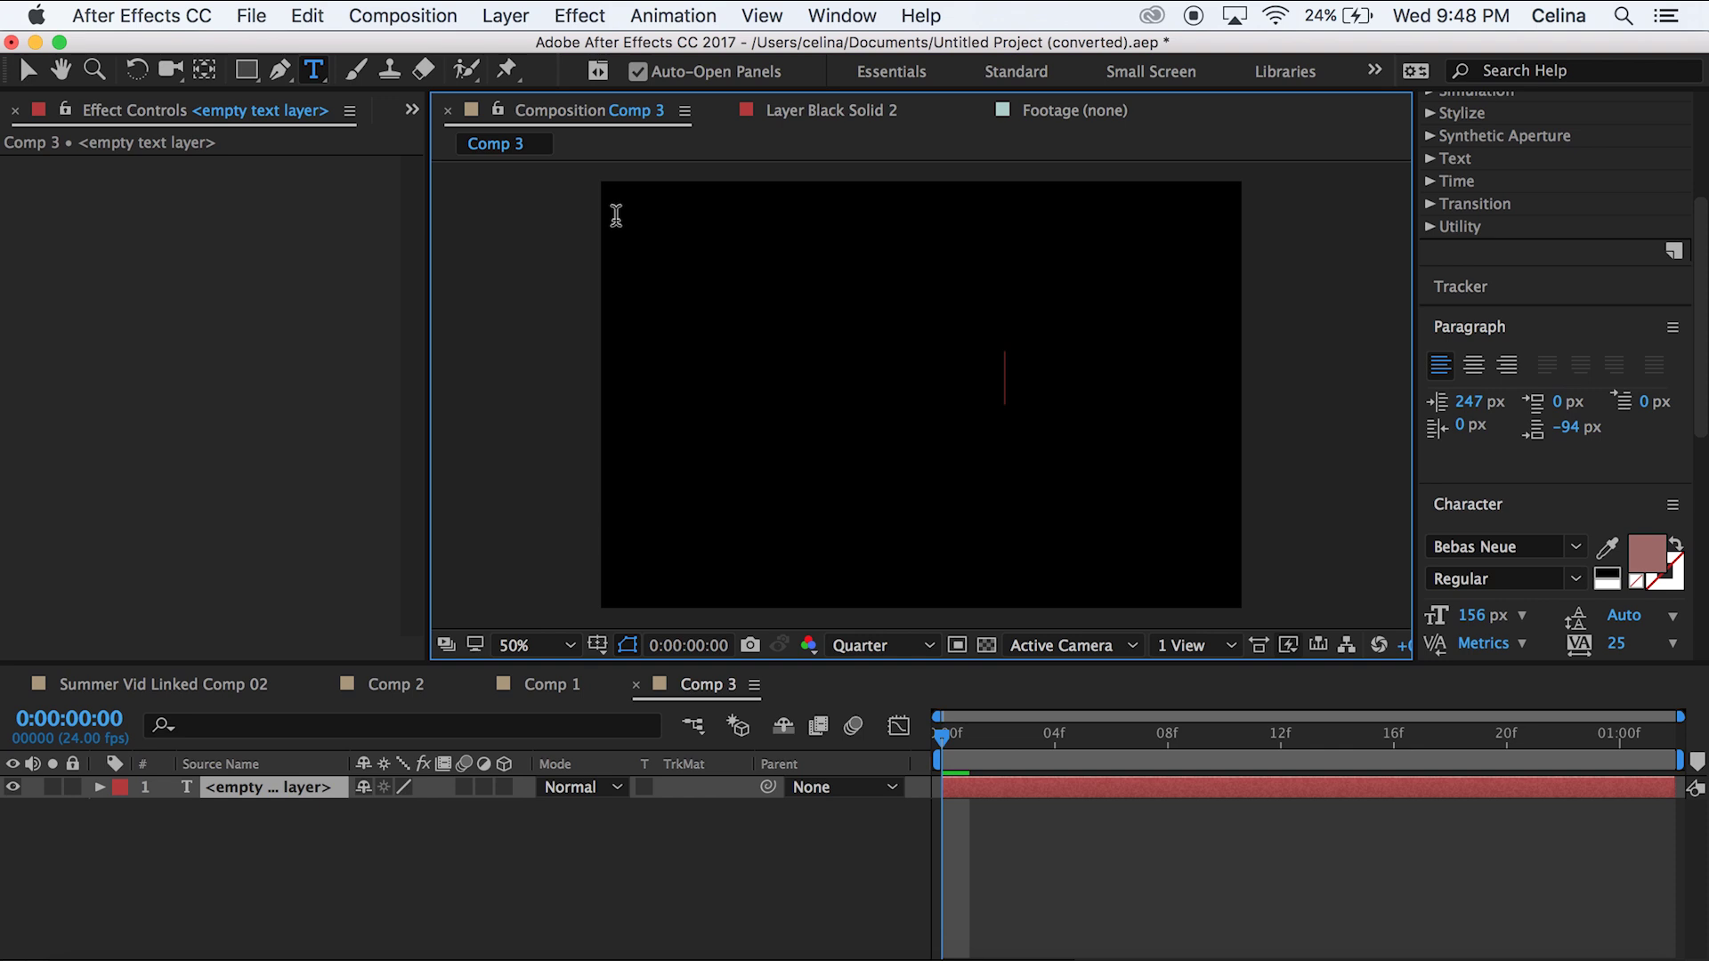
{"action": "type", "text": "h"}
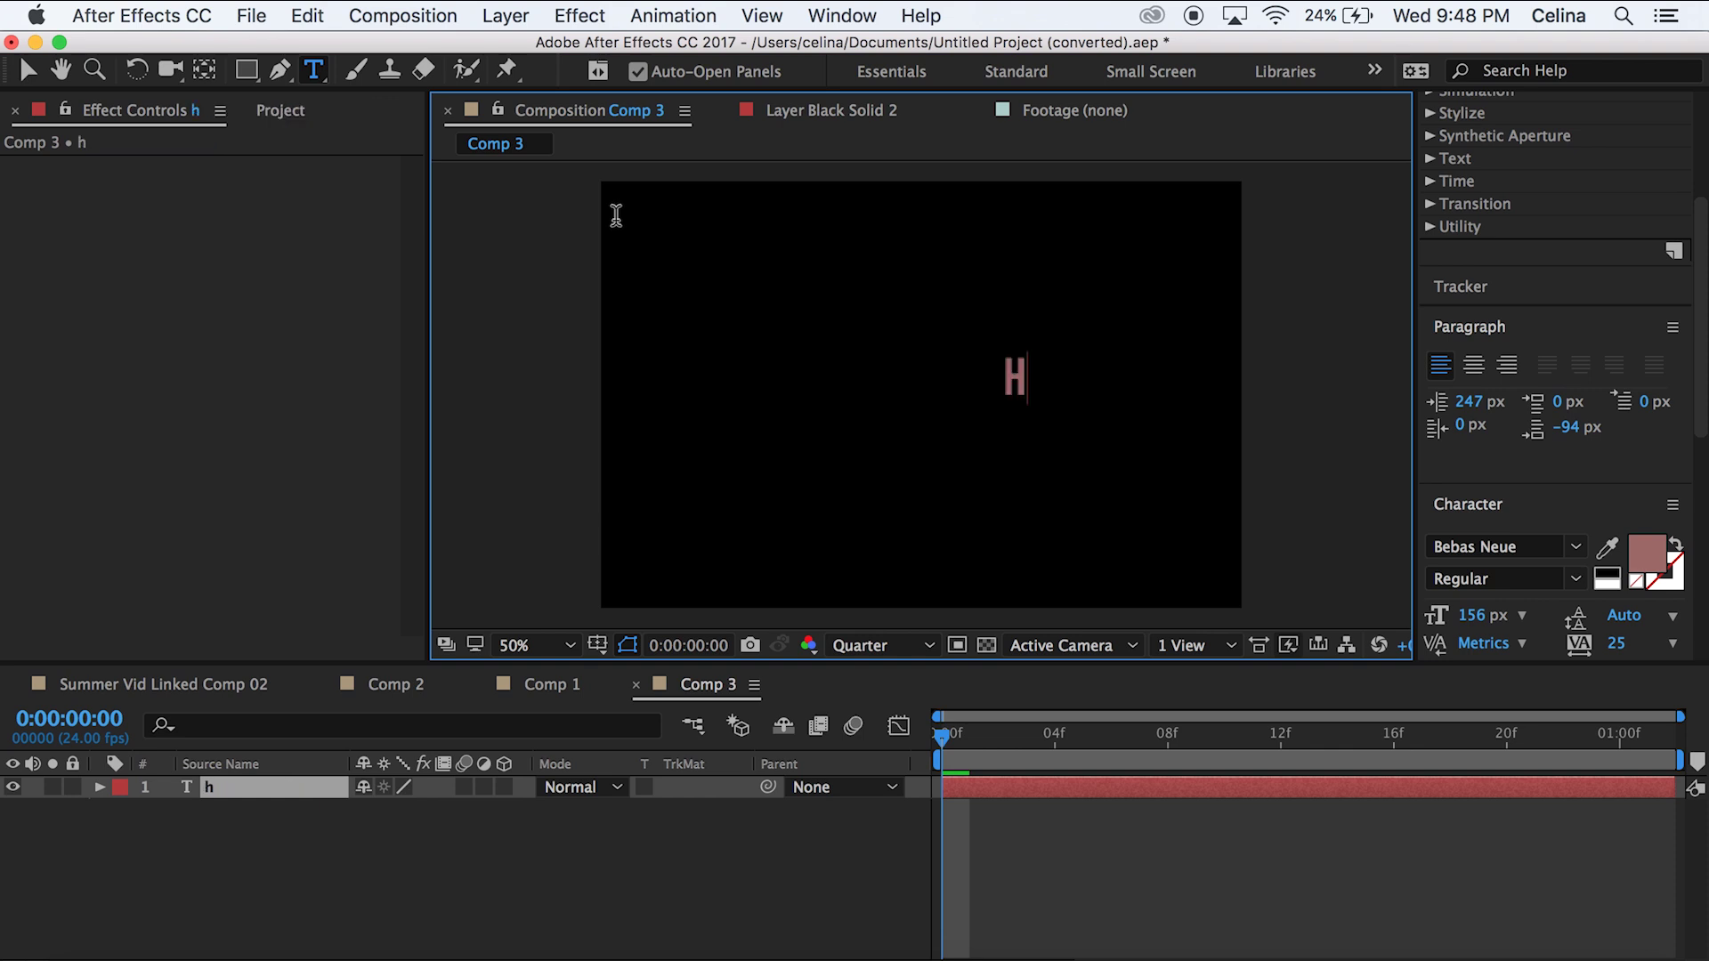
{"action": "type", "text": "ey yoU!"}
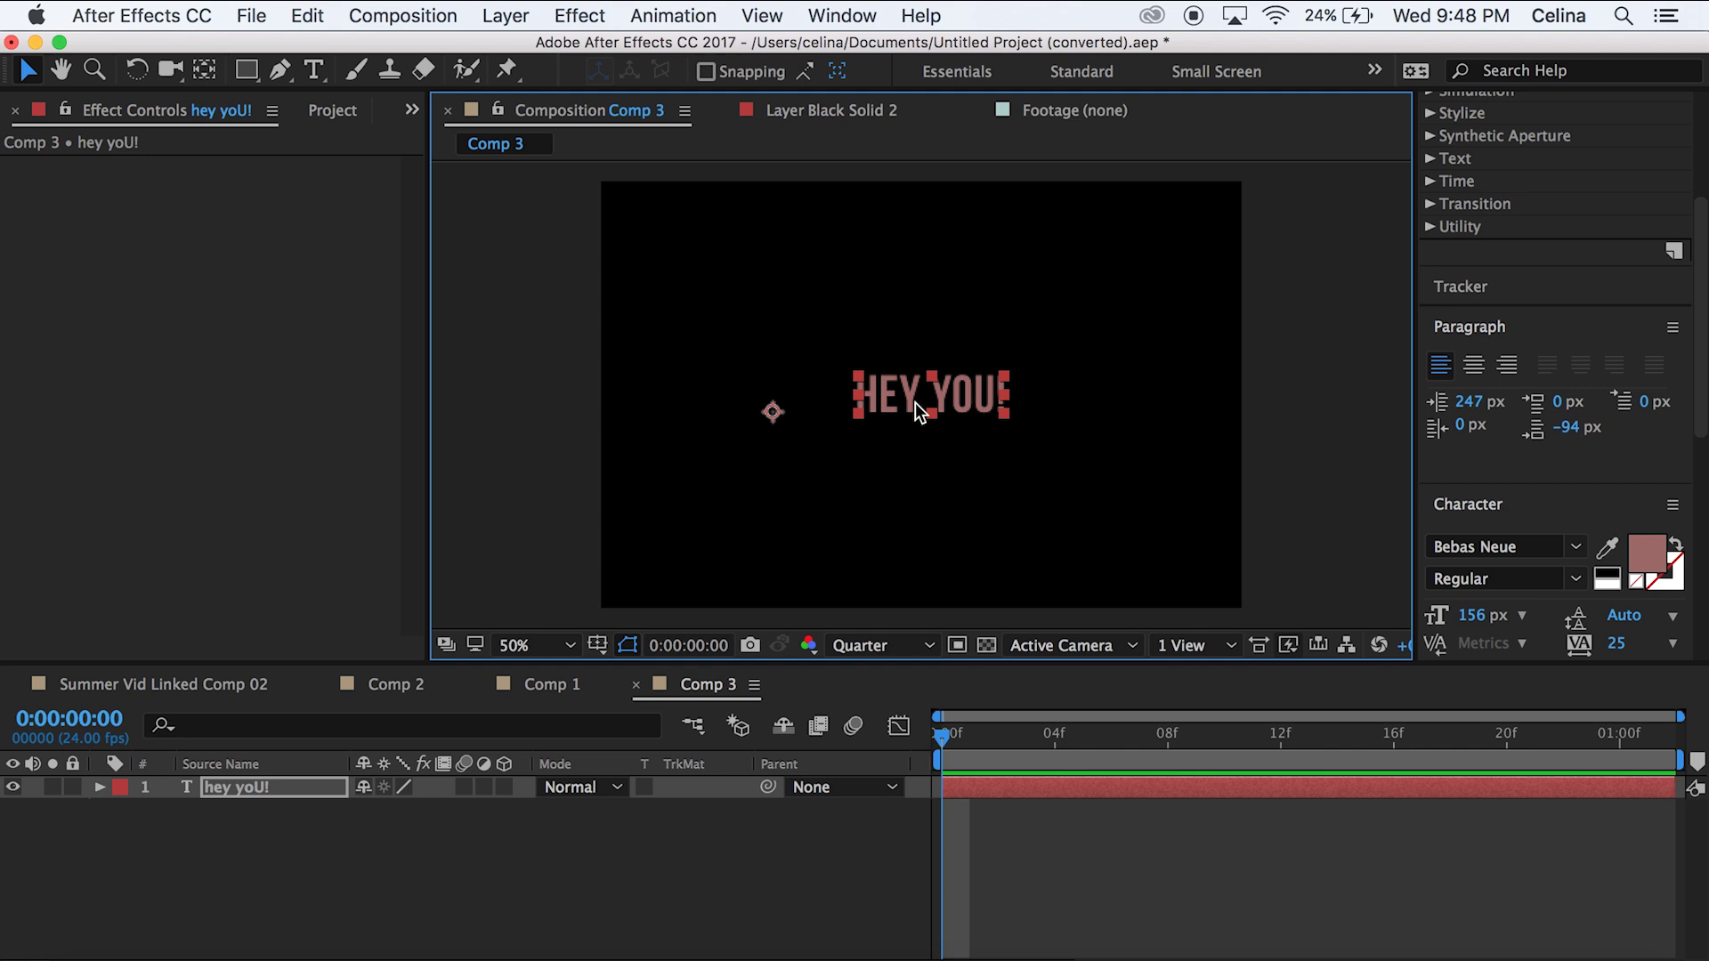
- Bring up the fill colour picker for the HEY YOU! Bebas Neue text
{"action": "left_click", "coordinate": [1650, 554]}
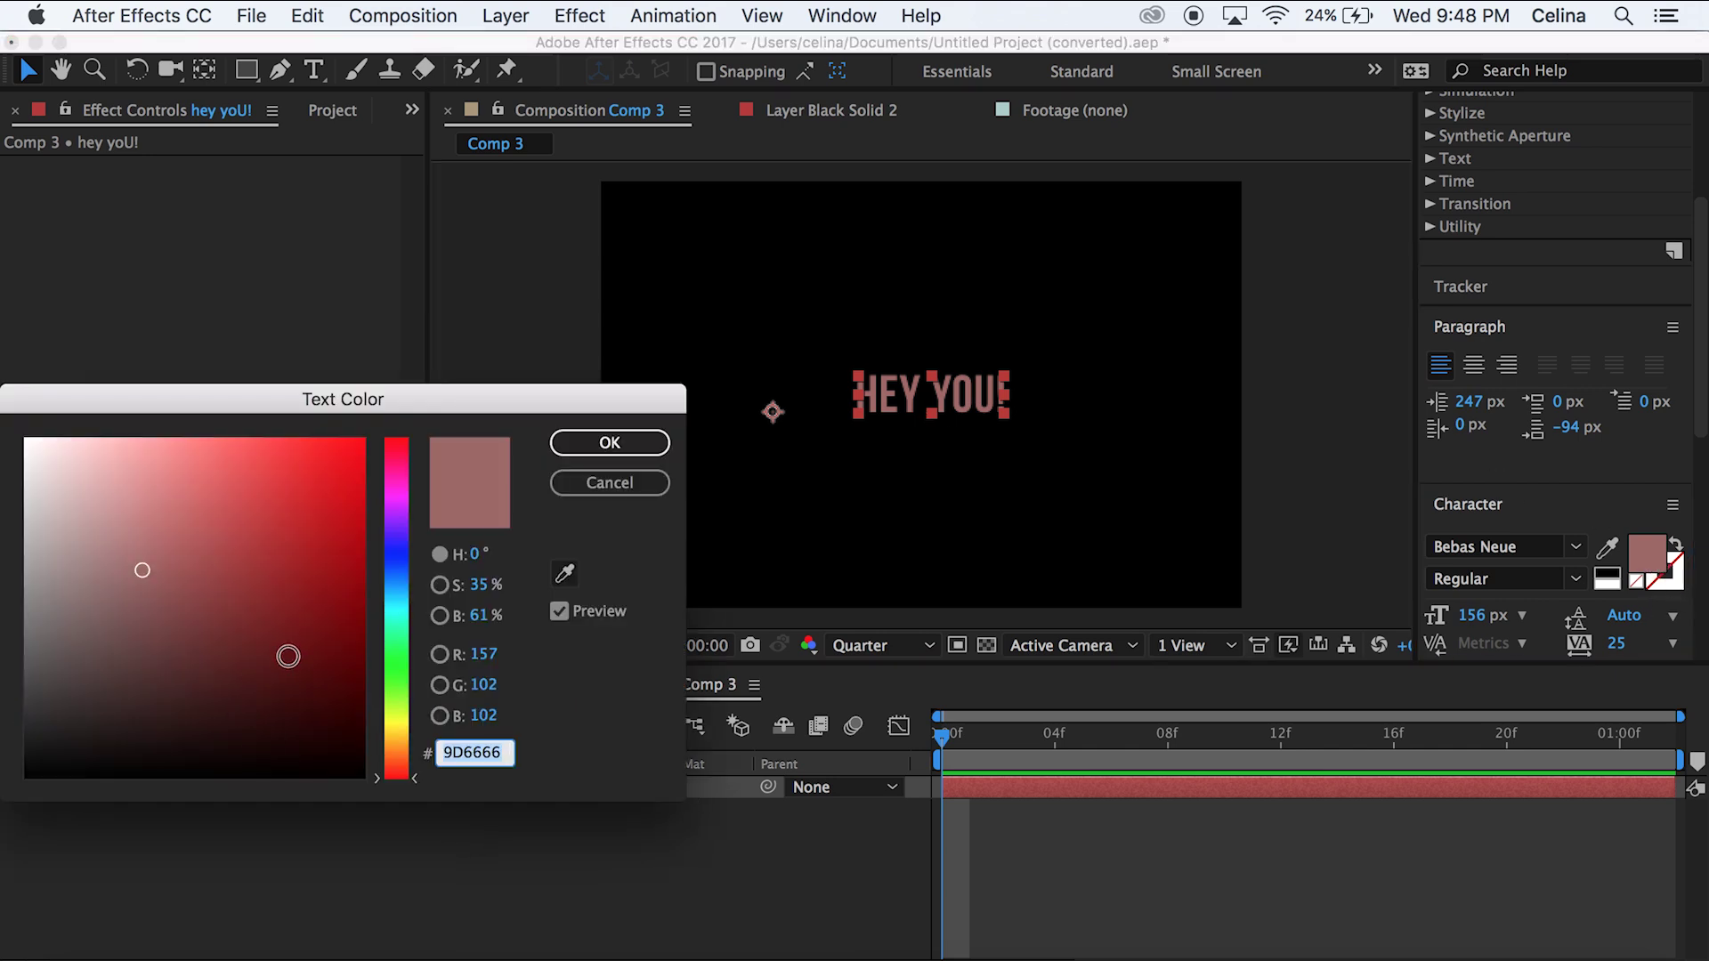
- Set the HEY YOU! text fill to red CA5C5C, then reselect the text layer
{"action": "left_click", "coordinate": [308, 620]}
{"action": "left_click", "coordinate": [209, 508]}
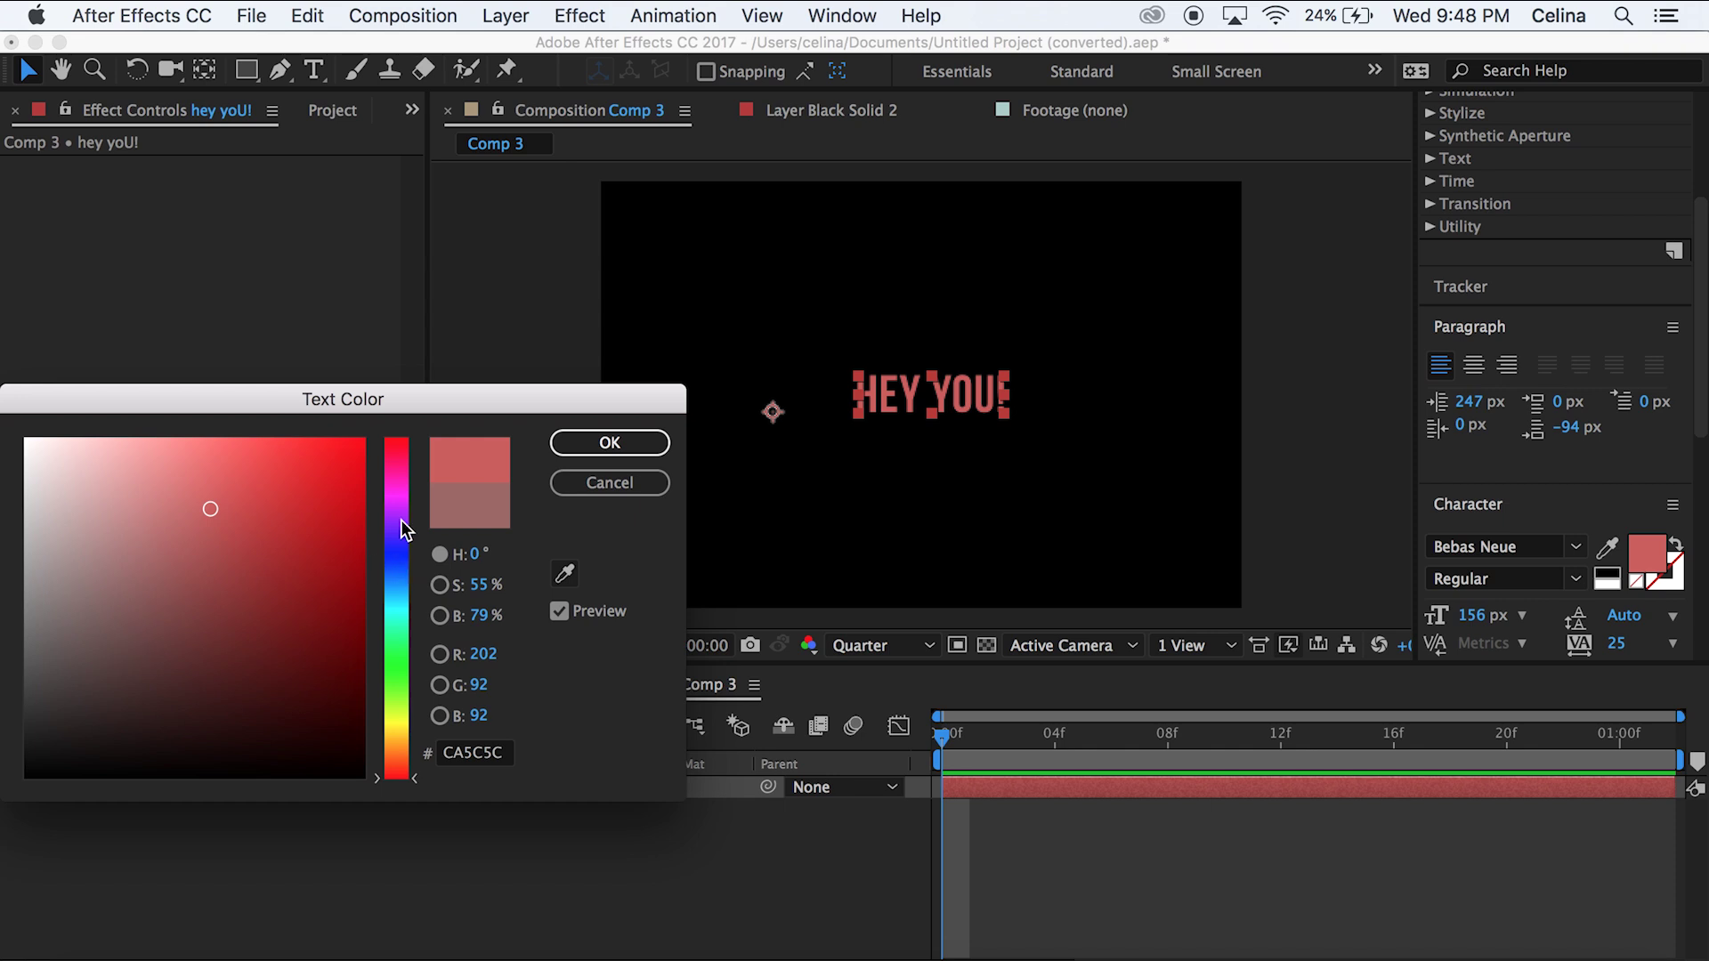
{"action": "left_click", "coordinate": [397, 452]}
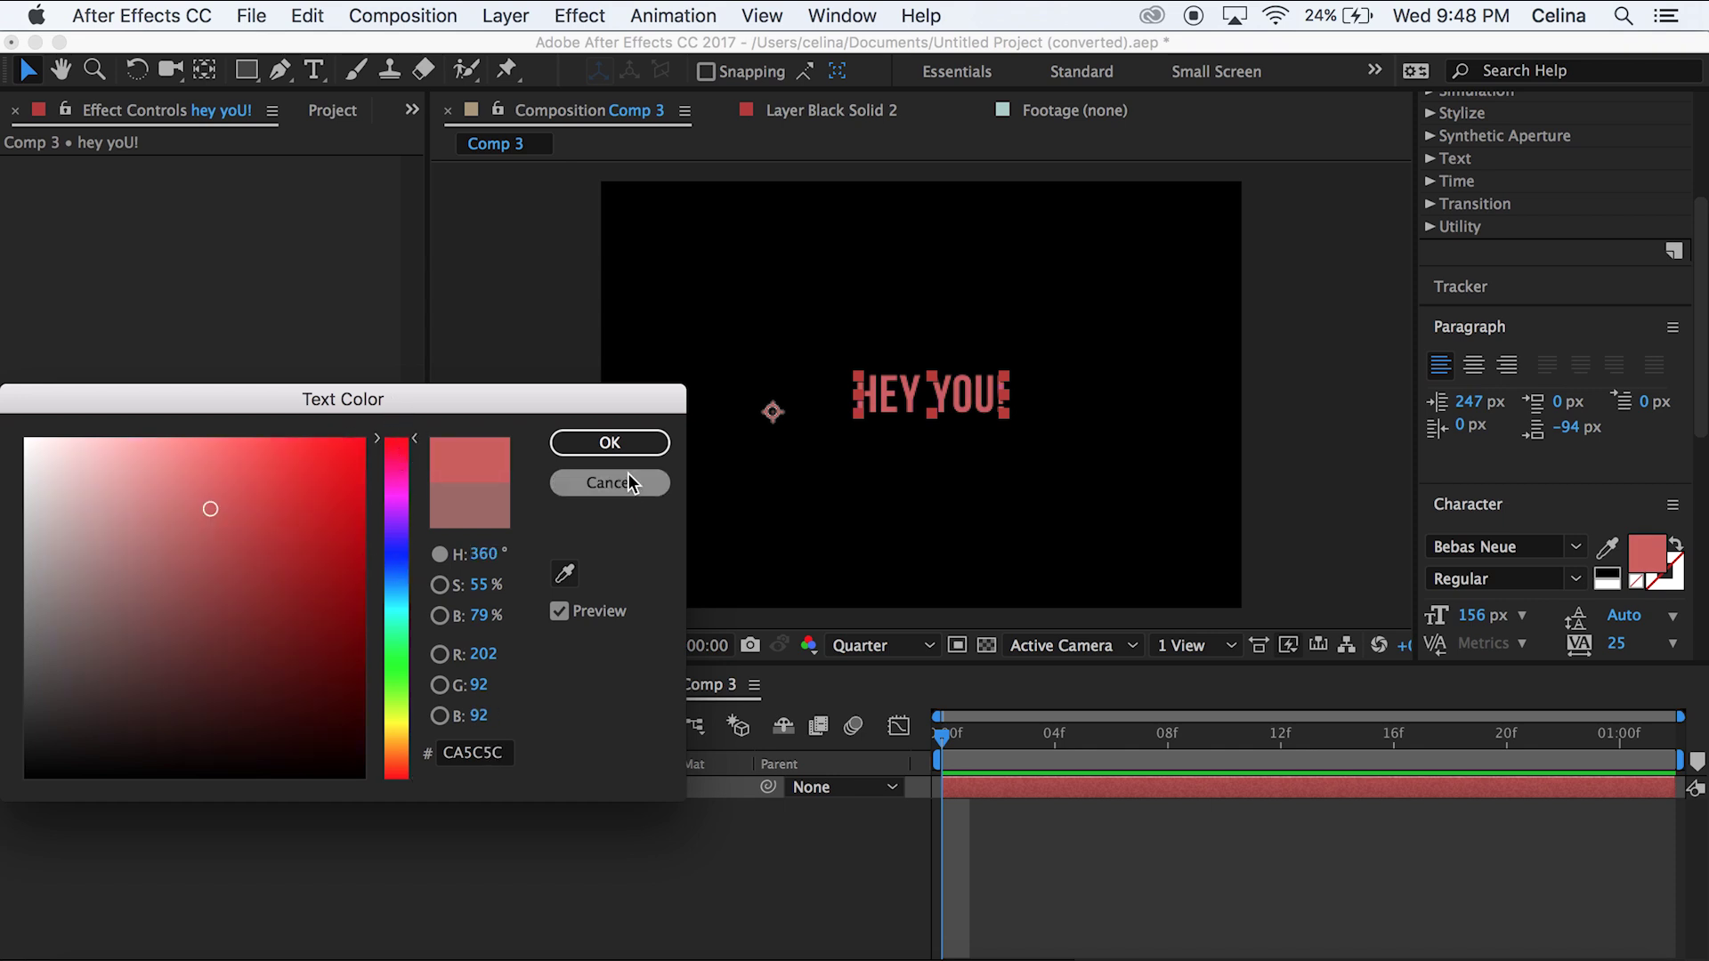
{"action": "left_click", "coordinate": [609, 443]}
{"action": "left_click", "coordinate": [1008, 857]}
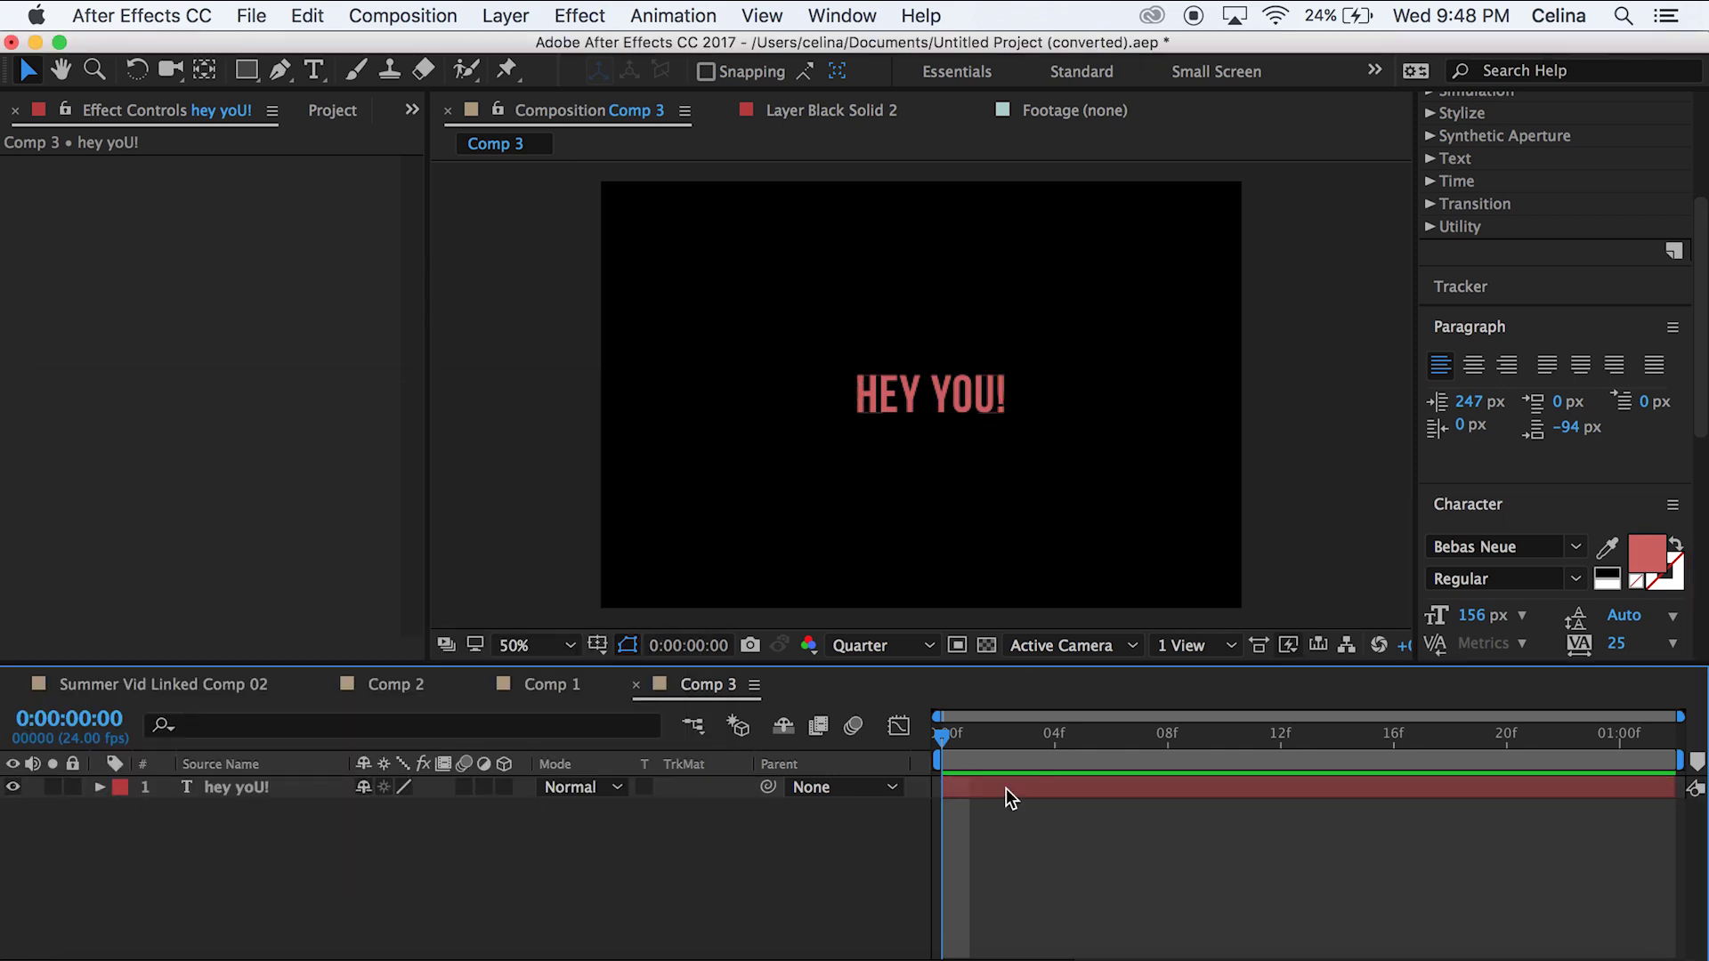
{"action": "left_click", "coordinate": [1006, 789]}
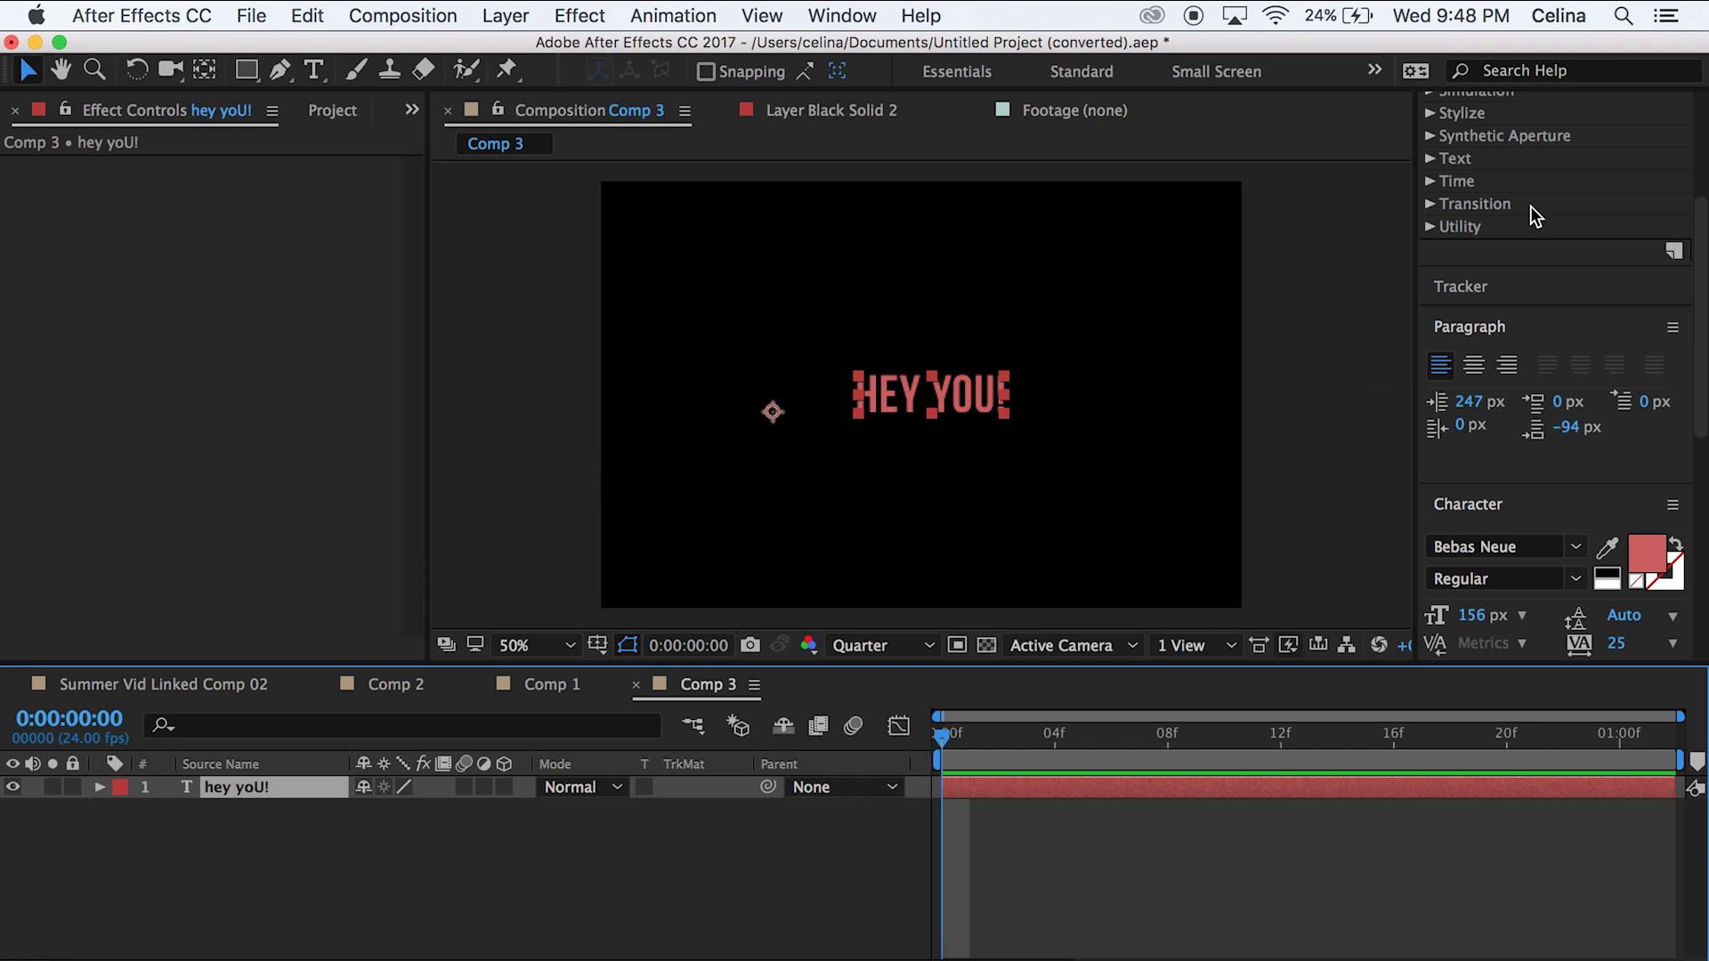
{"action": "scroll", "coordinate": [1534, 213], "scroll_direction": "up", "scroll_amount": 5}
- Search Effects & Presets for 'hue' and add Hue/Saturation to the HEY YOU! layer
{"action": "left_click", "coordinate": [1536, 279]}
{"action": "type", "text": "hue"}
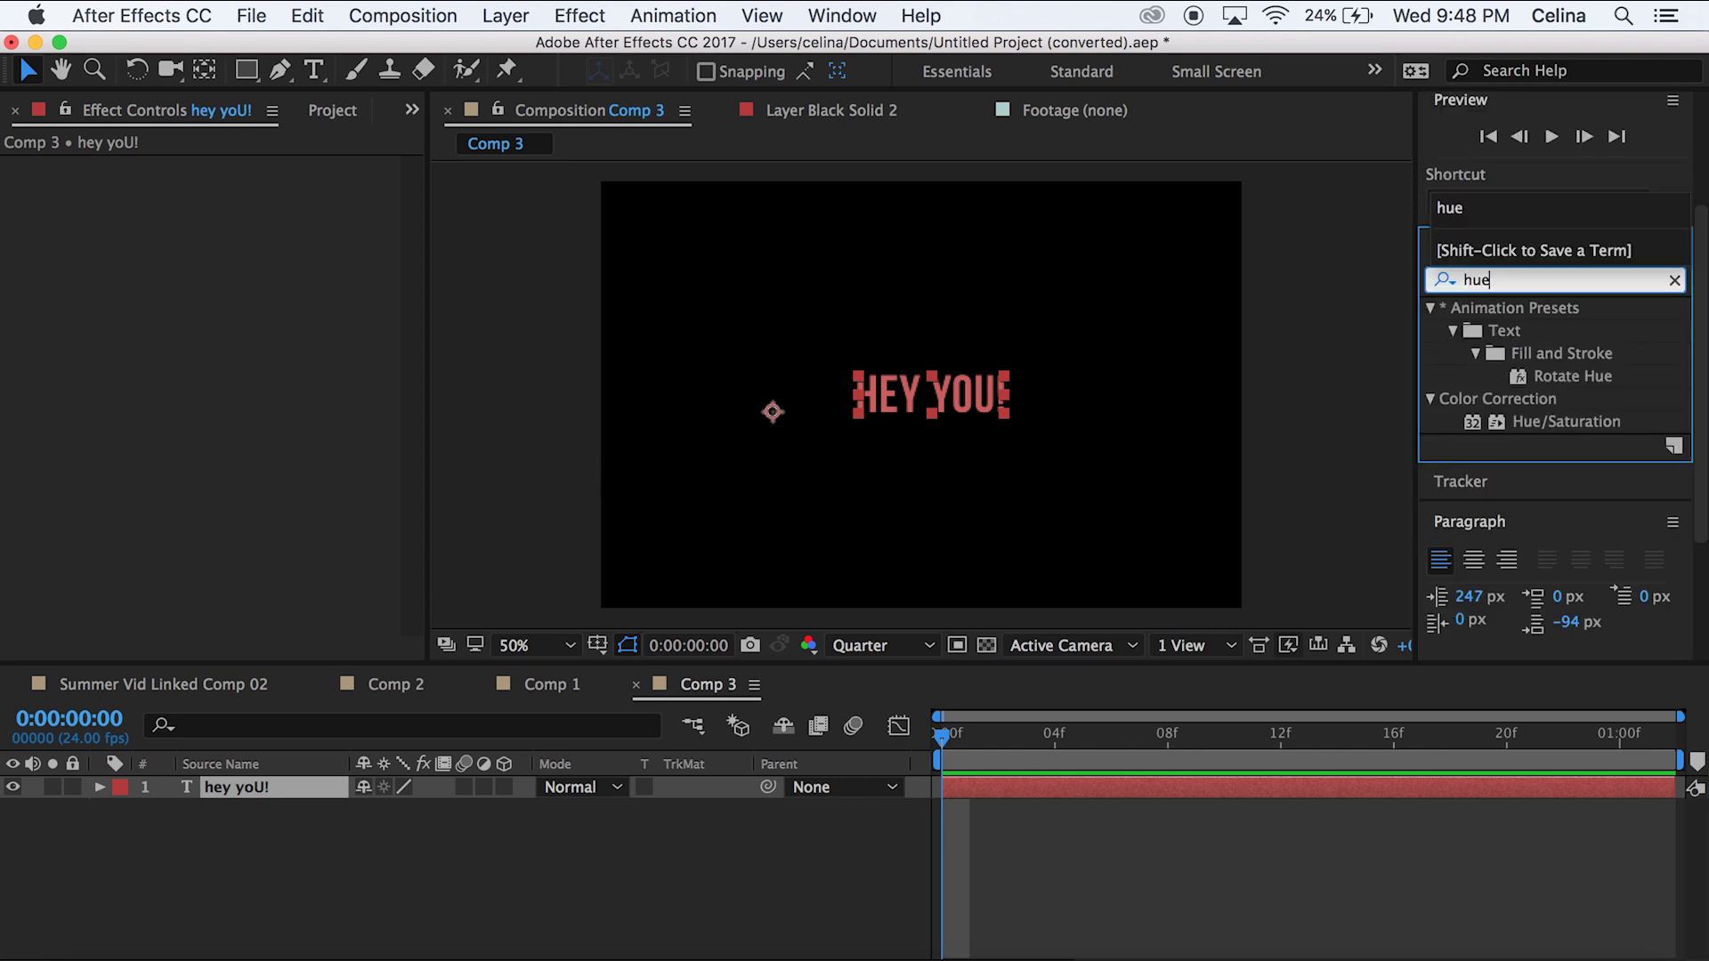
{"action": "double_click", "coordinate": [1541, 422]}
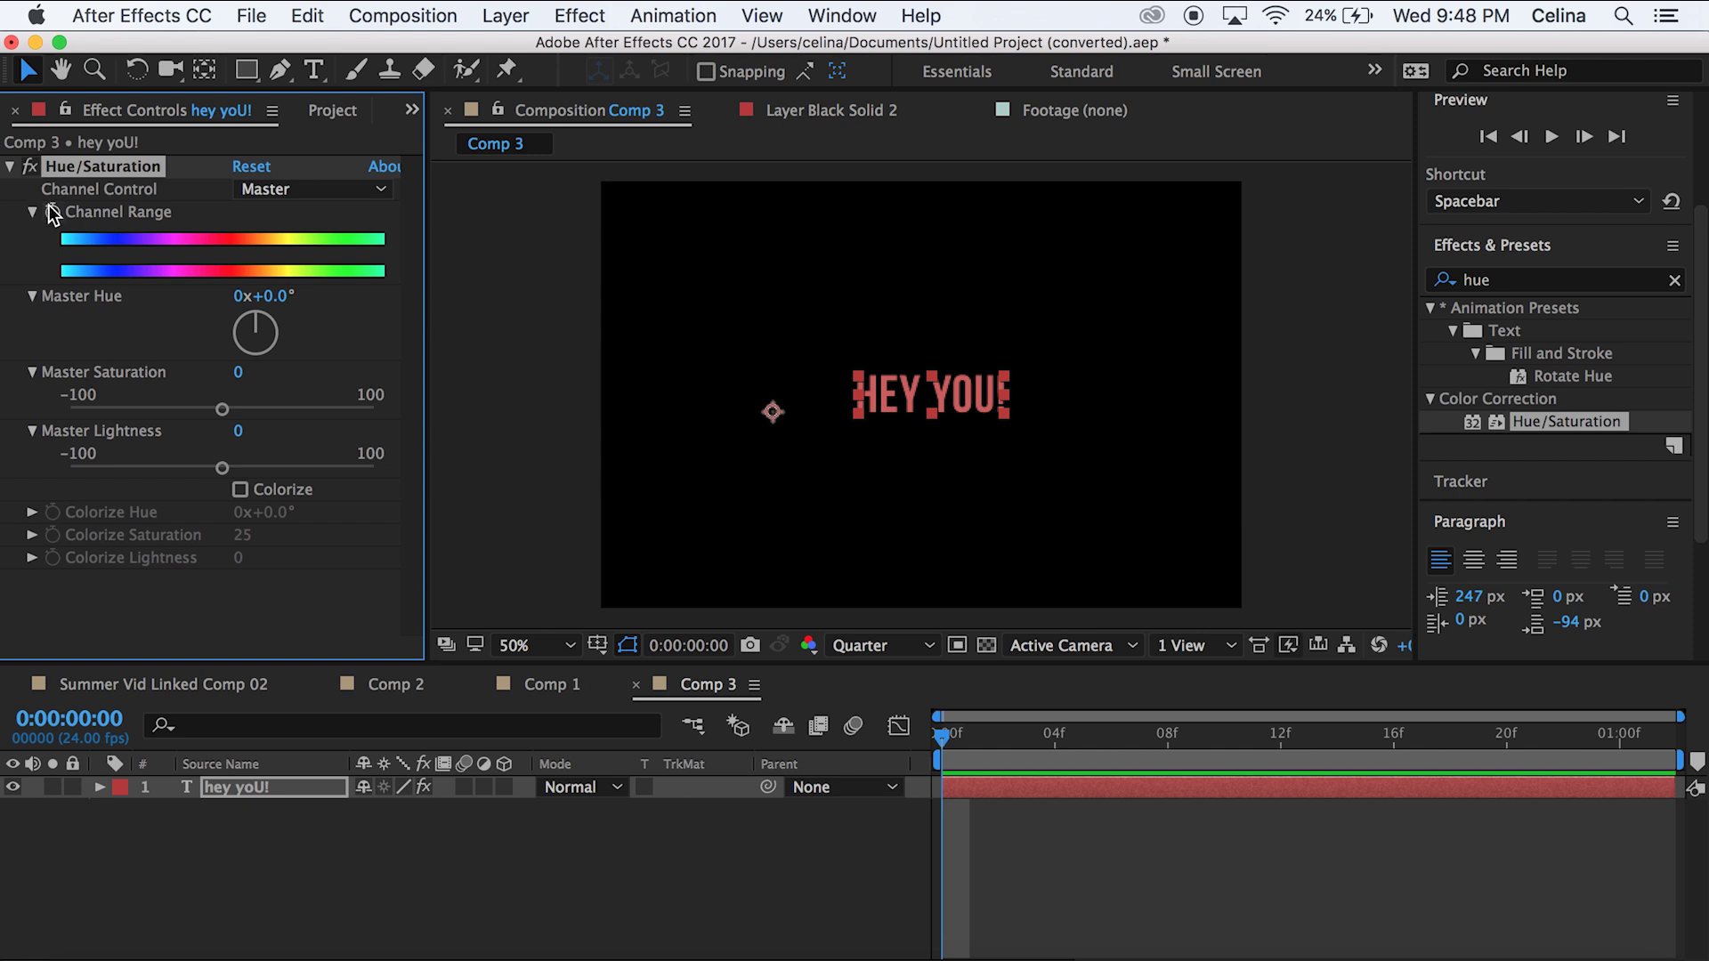
- Keyframe Master Hue to 1x+1.0° at 0:00:01:01 and preview the colour cycling
{"action": "left_click_drag", "start_coordinate": [948, 732], "coordinate": [1649, 732]}
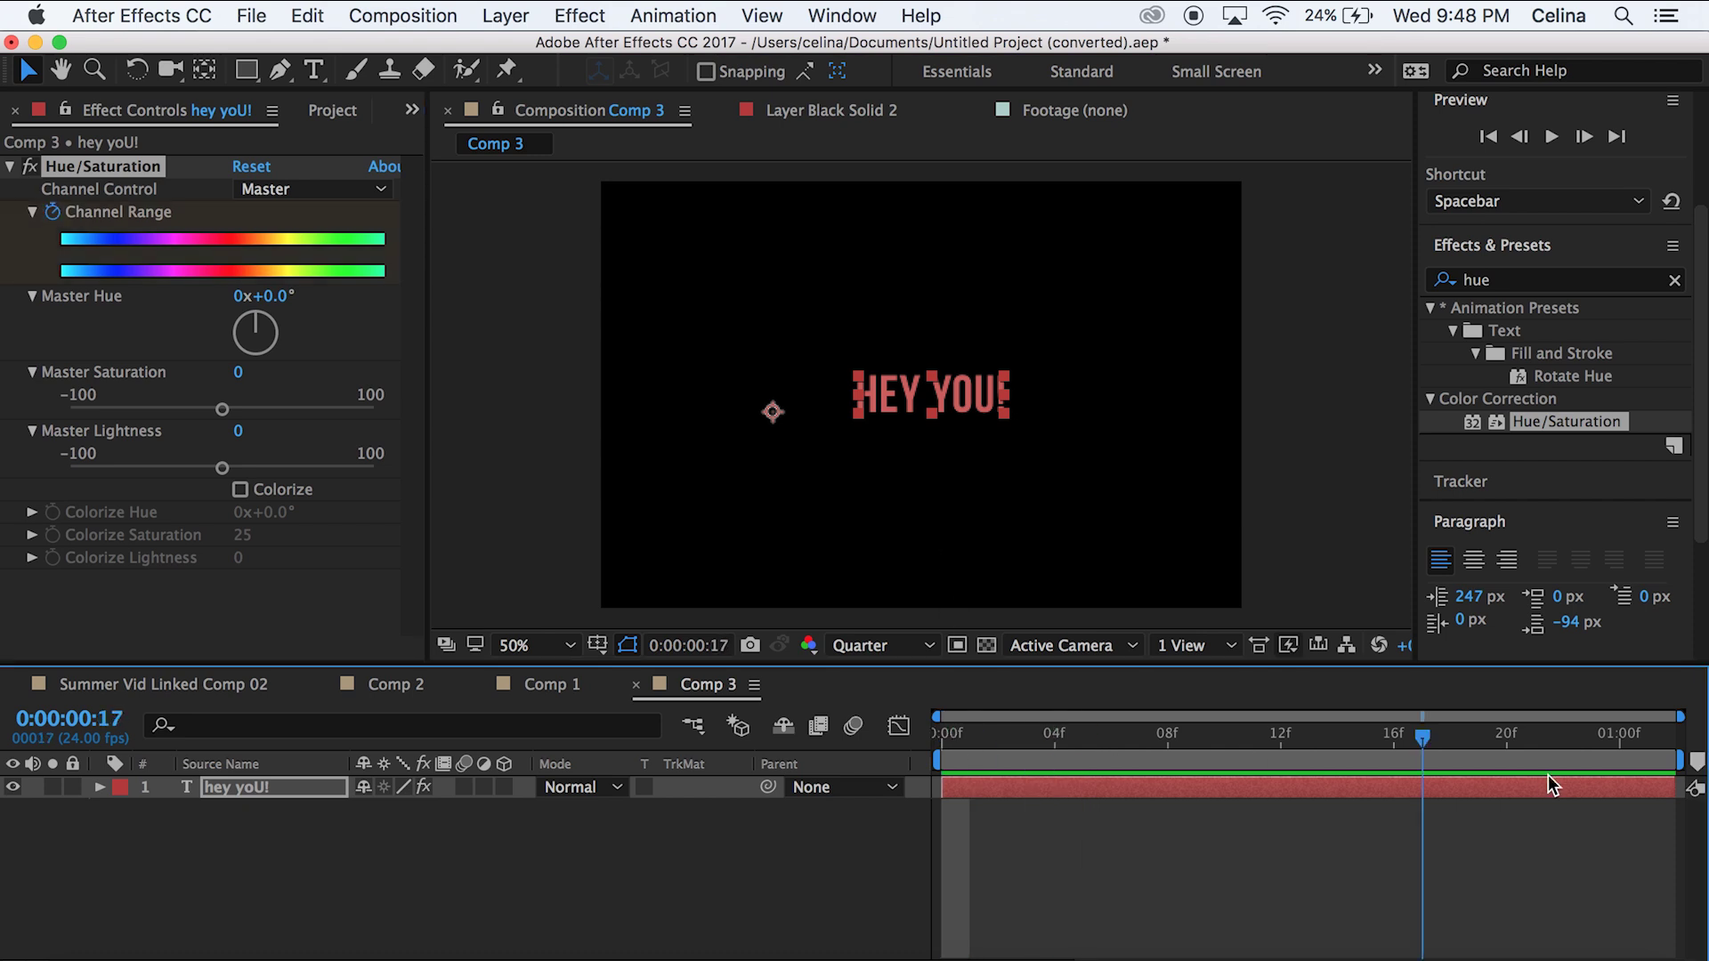
{"action": "mouse_move", "coordinate": [255, 328]}
{"action": "left_mouse_down"}
{"action": "mouse_move", "coordinate": [245, 365]}
{"action": "mouse_move", "coordinate": [260, 320]}
{"action": "left_mouse_up"}
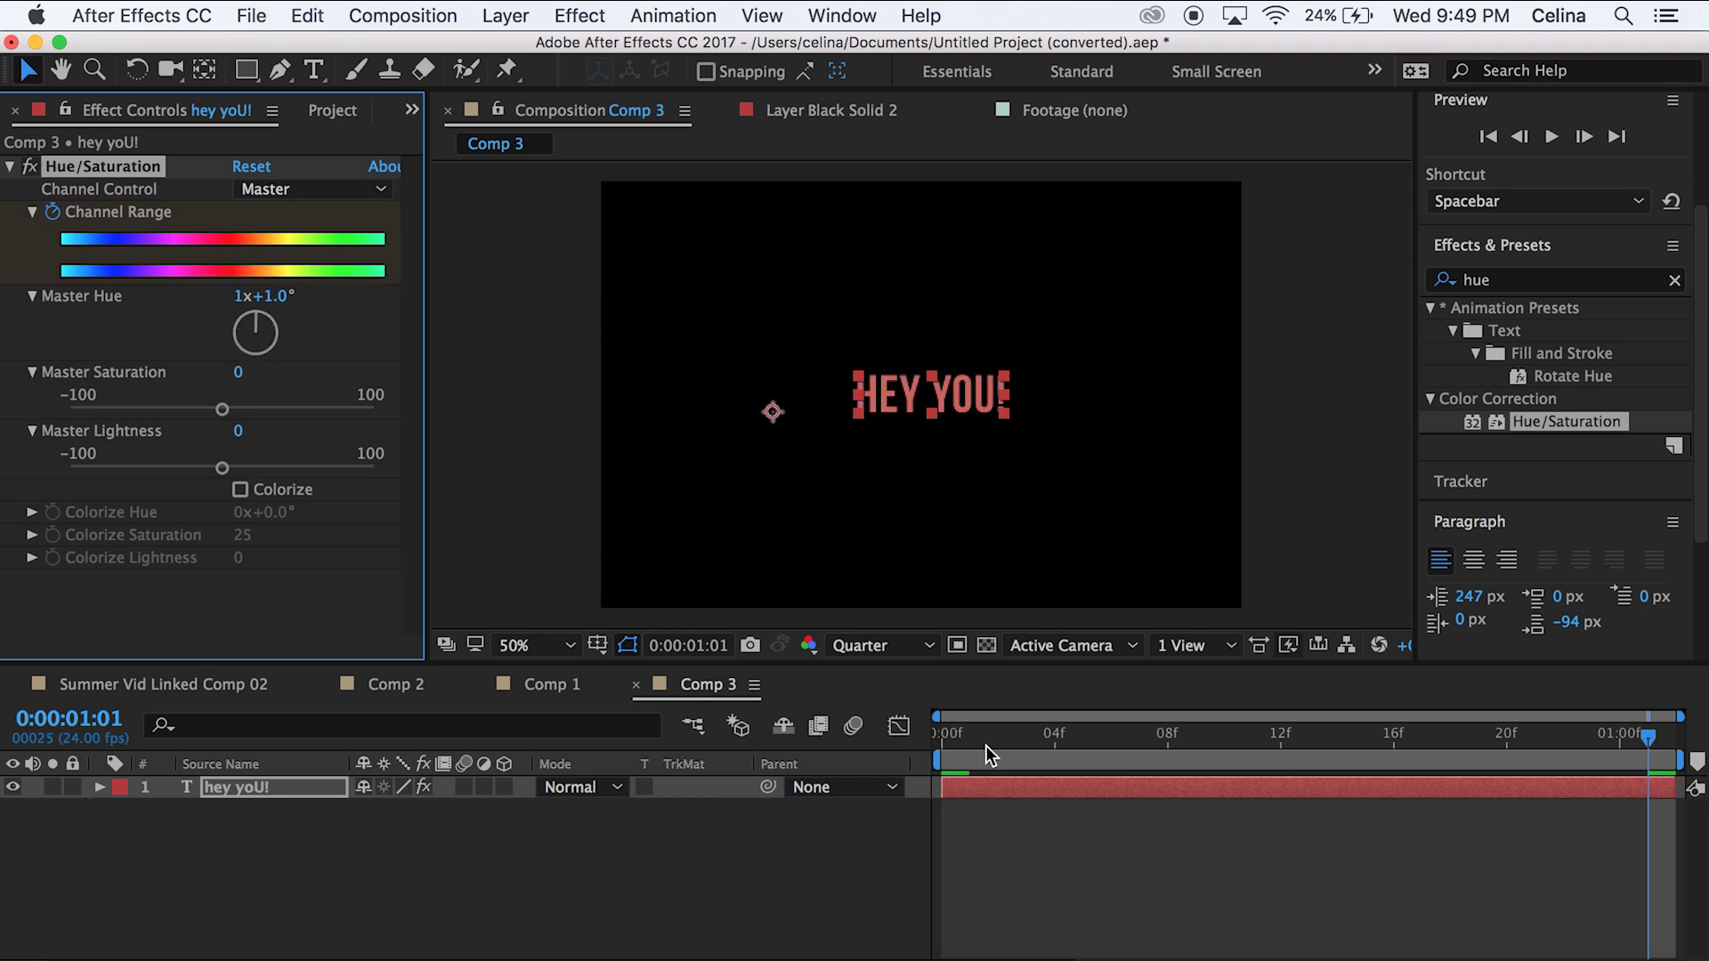
{"action": "key", "text": "space"}
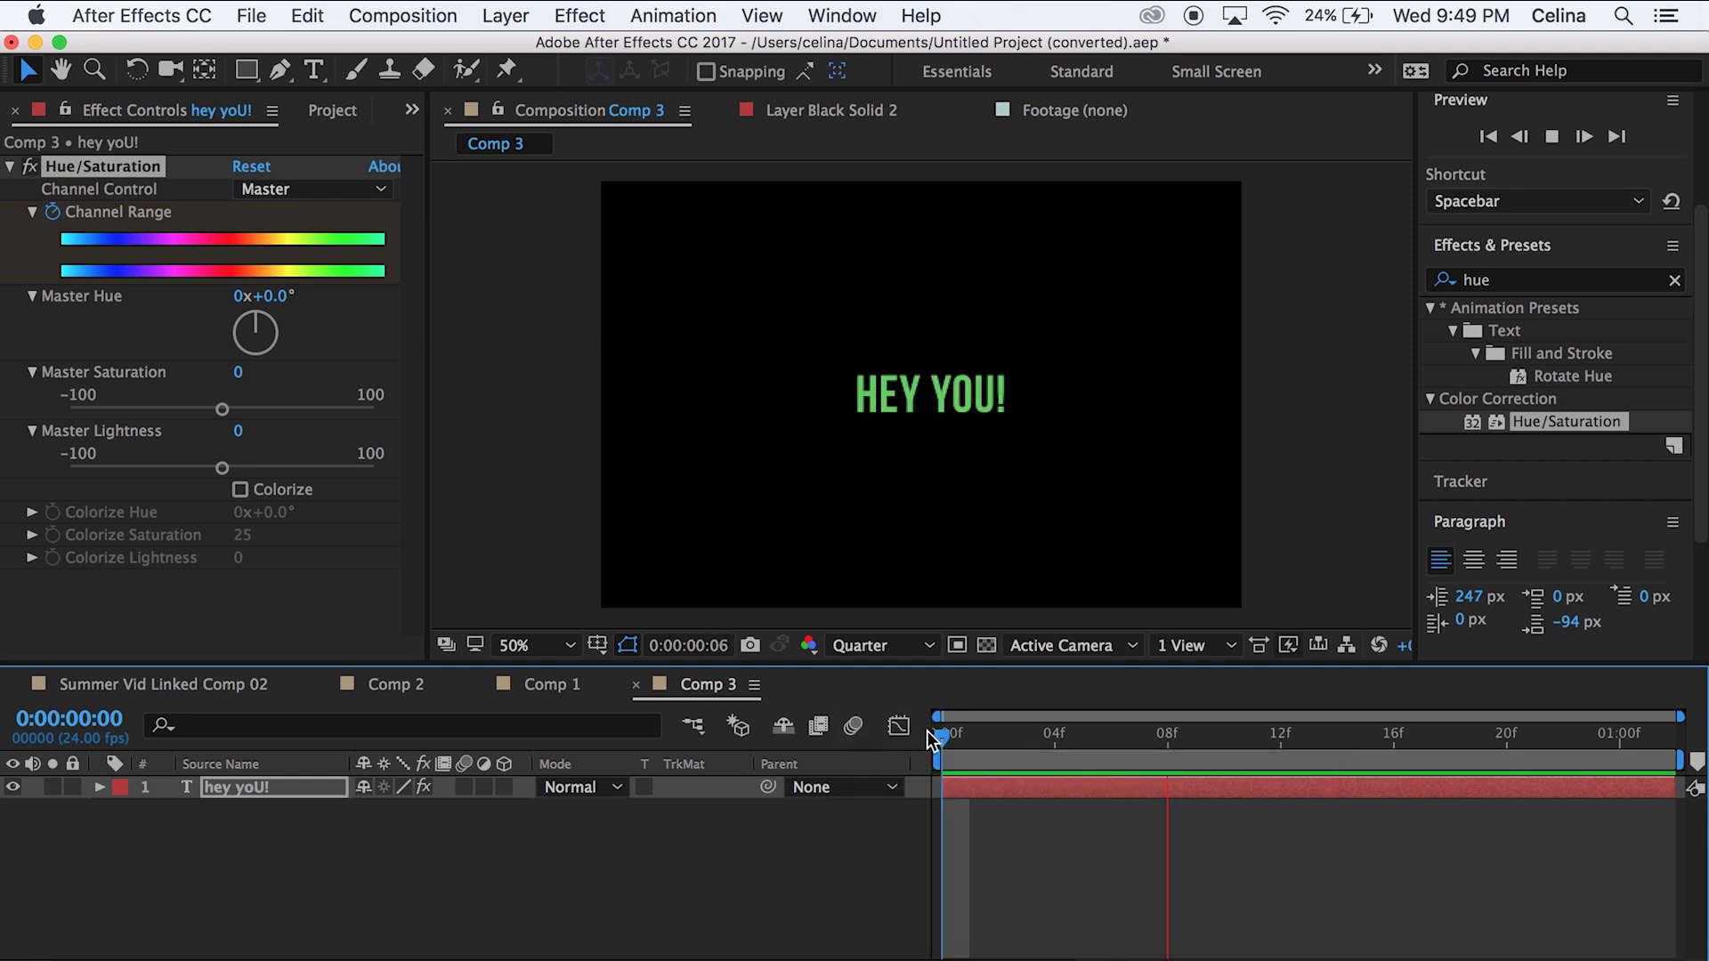
- Stop playback, scrub through the hue shift, then return to frame 0 and reselect HEY YOU!
{"action": "left_click", "coordinate": [1025, 733]}
{"action": "left_click_drag", "start_coordinate": [991, 734], "coordinate": [1507, 734]}
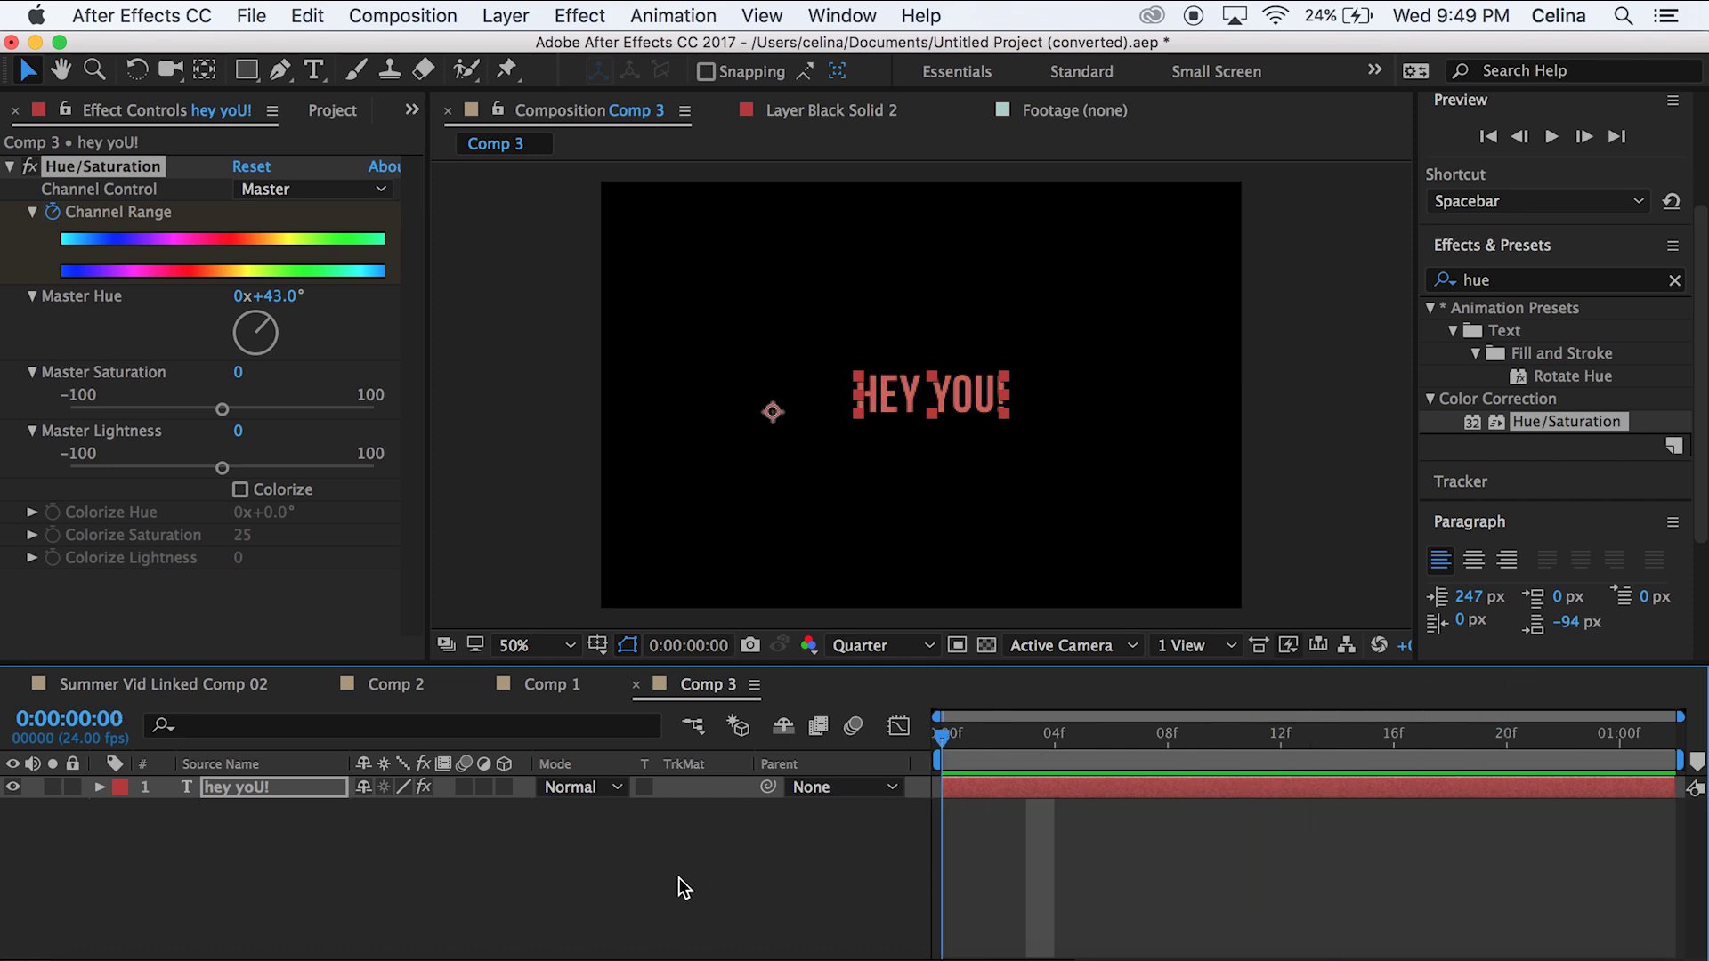
{"action": "key", "text": "Home"}
{"action": "left_click", "coordinate": [1033, 856]}
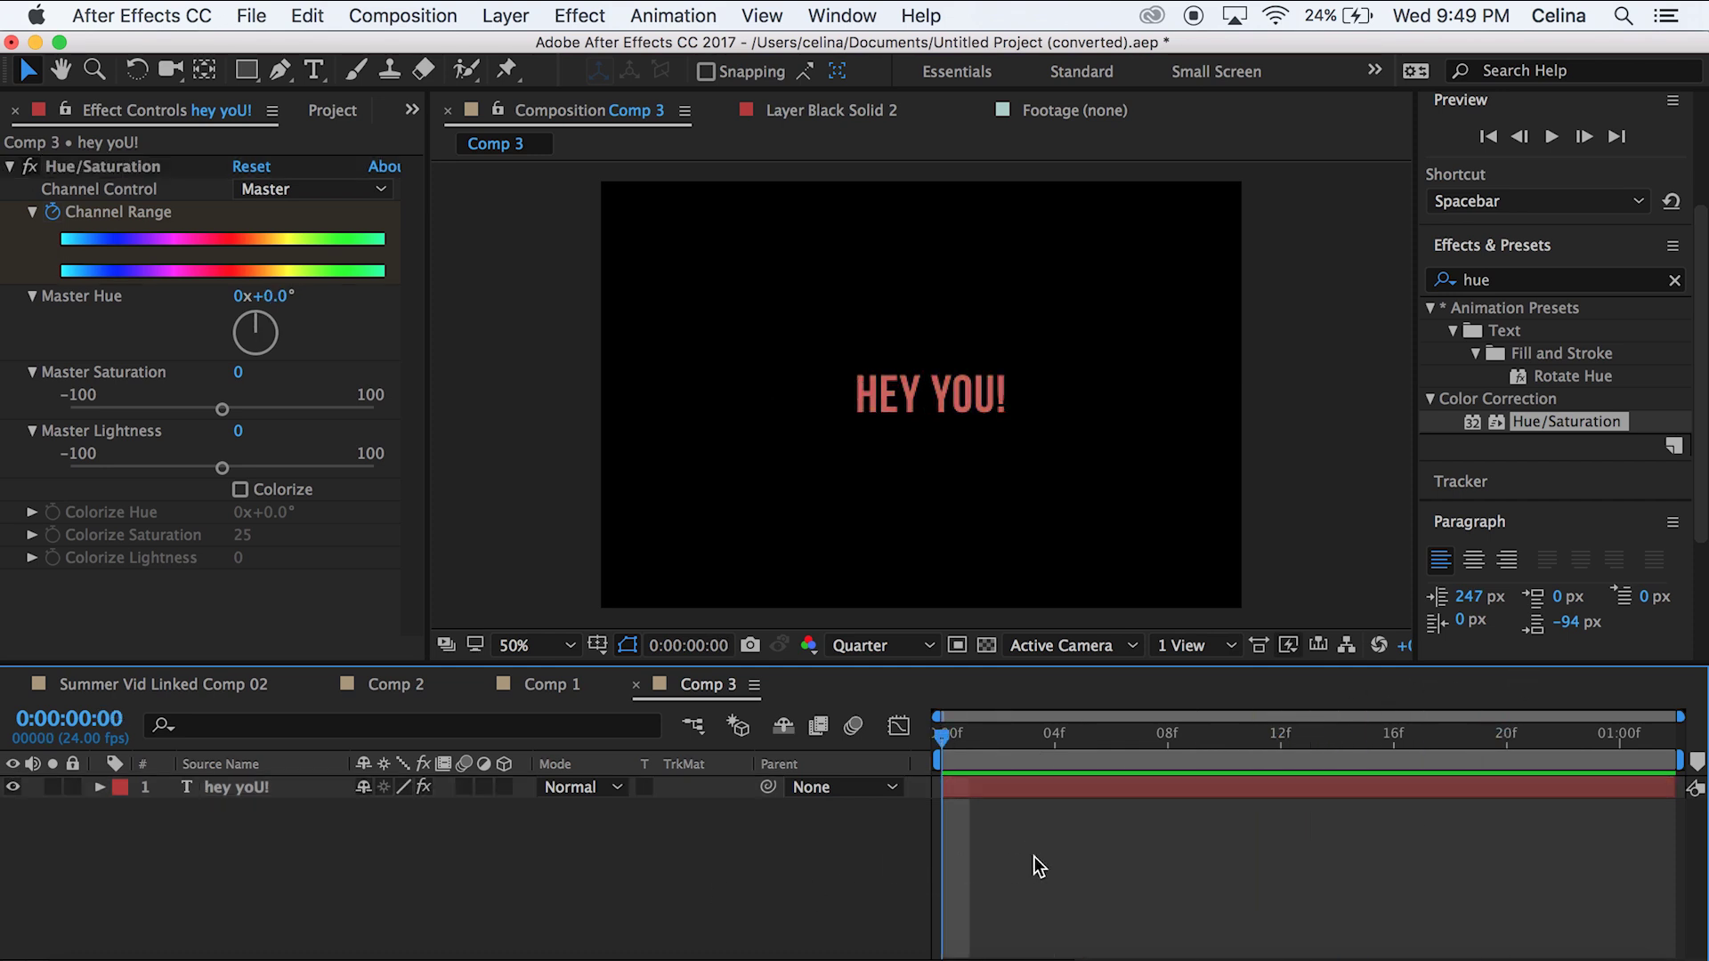
{"action": "left_click", "coordinate": [1008, 787]}
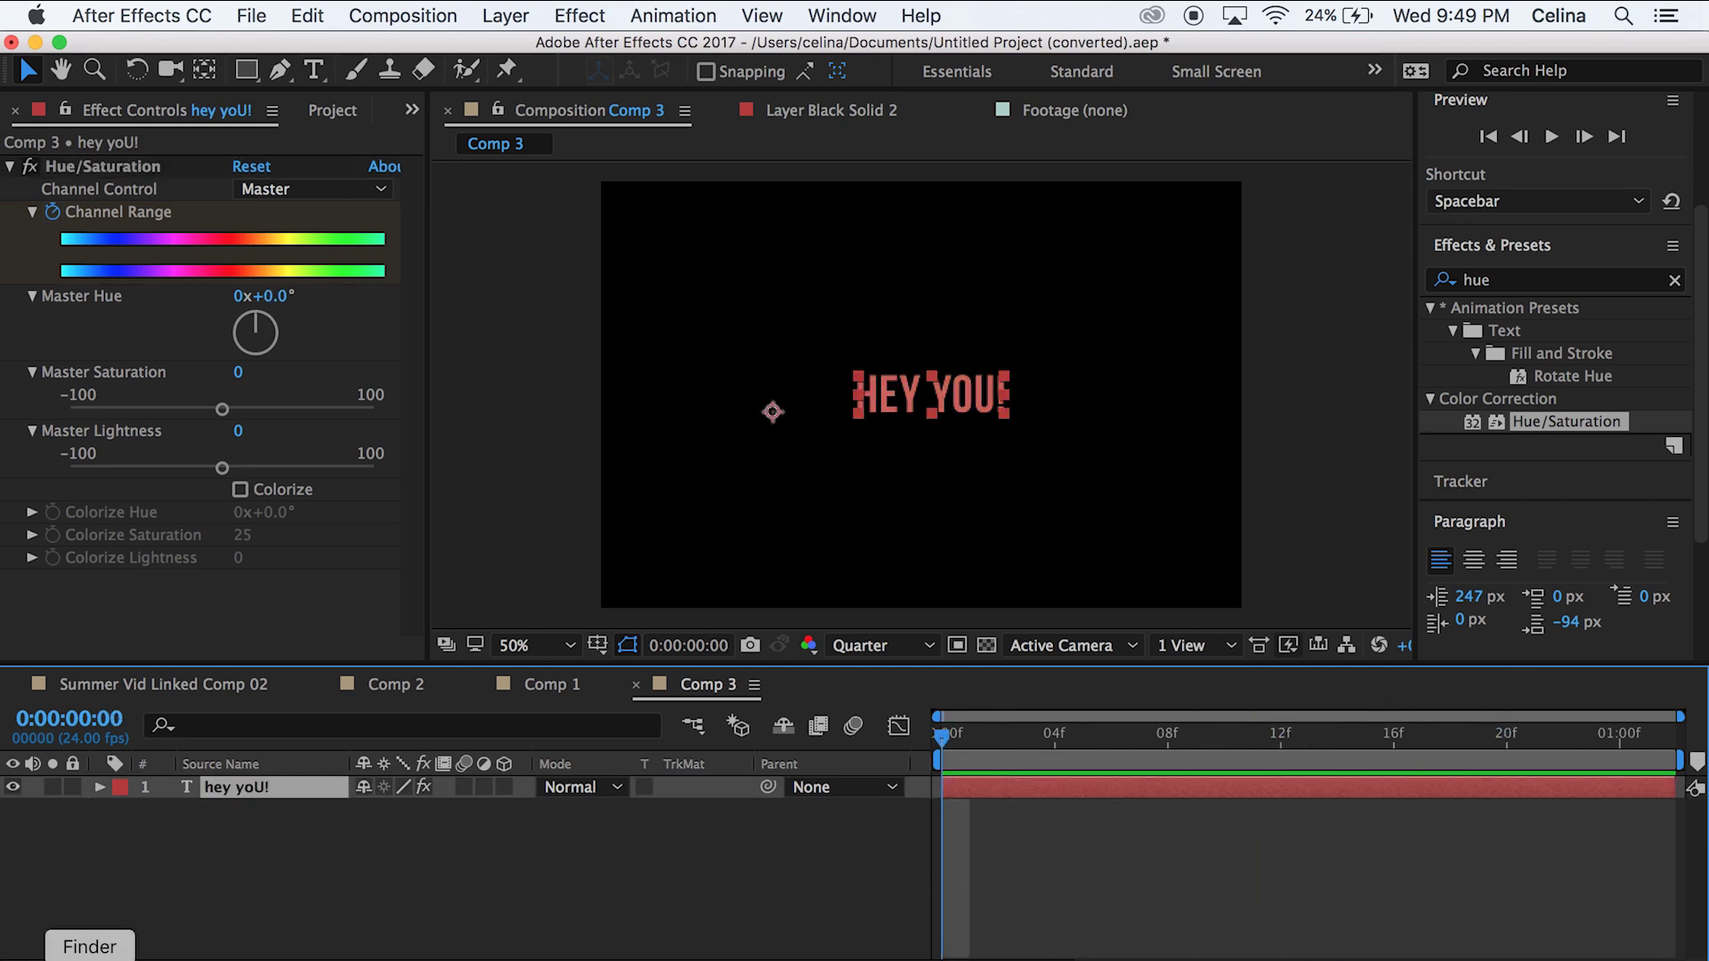